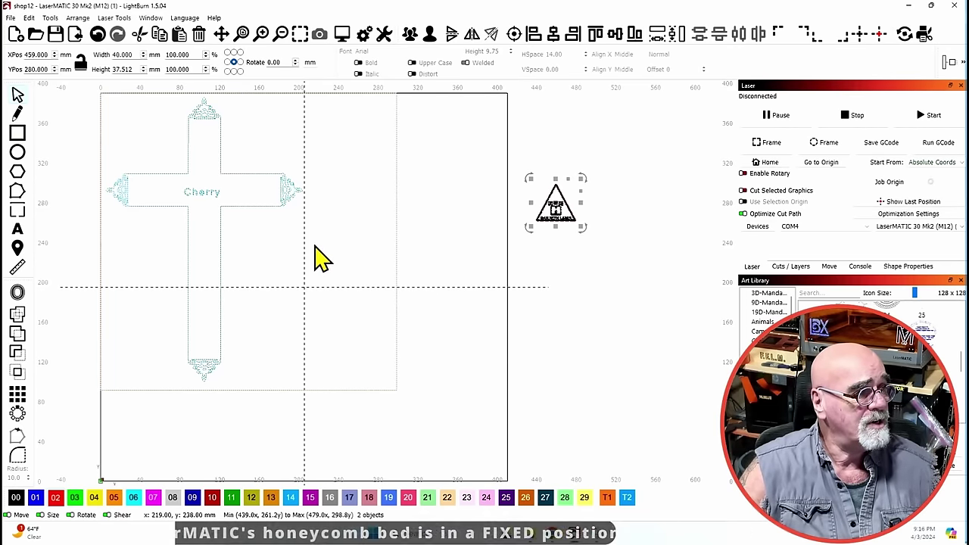
key(ctrl+shift+a)
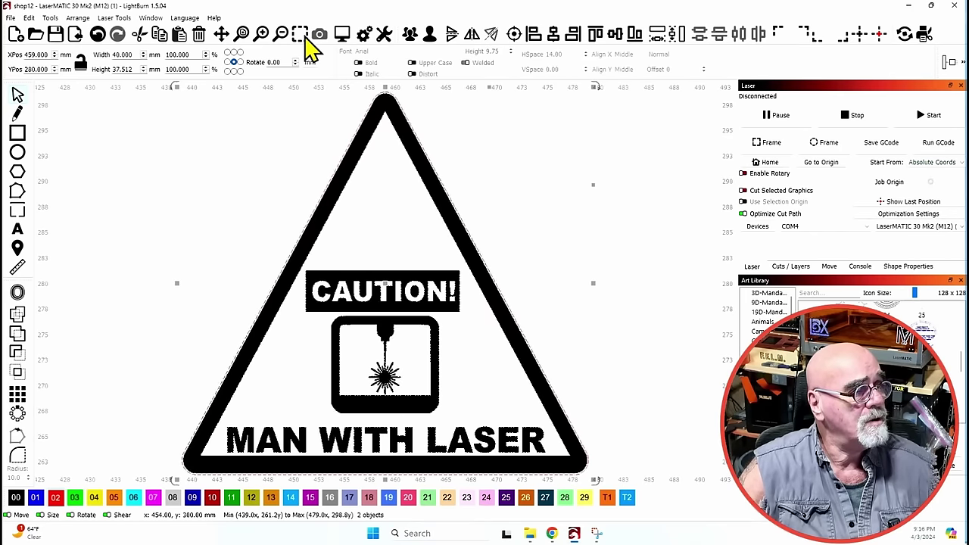
scroll(451, 198, down, 2)
scroll(450, 198, down, 6)
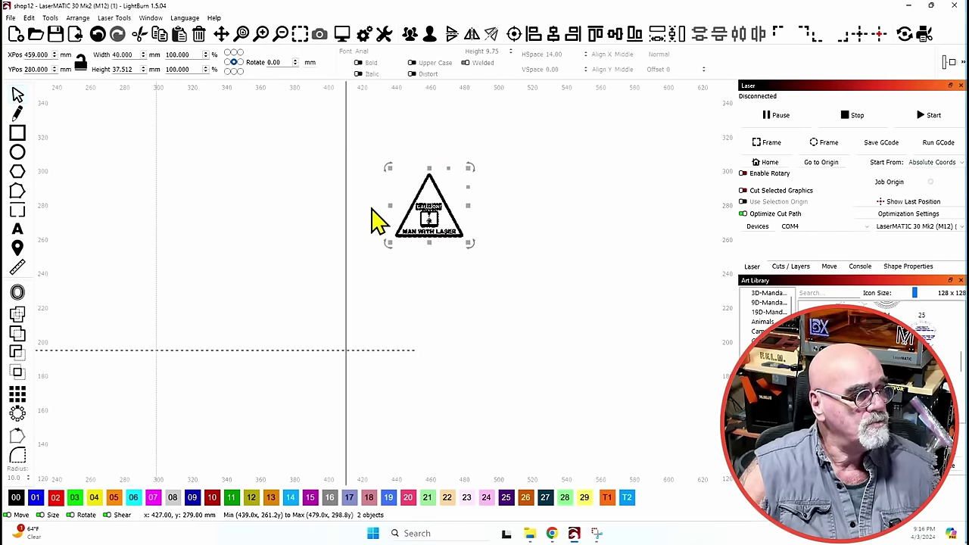
drag(276, 216, 565, 207)
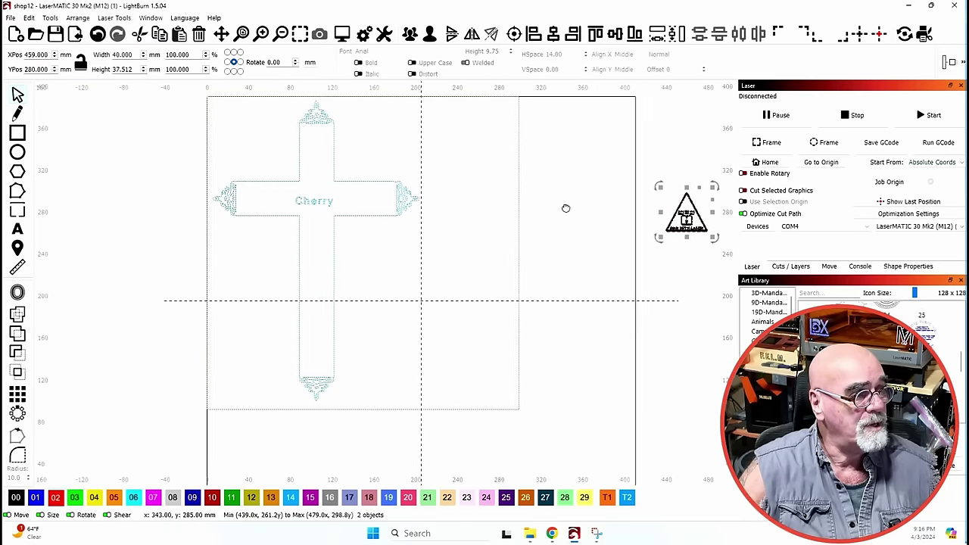
click(376, 246)
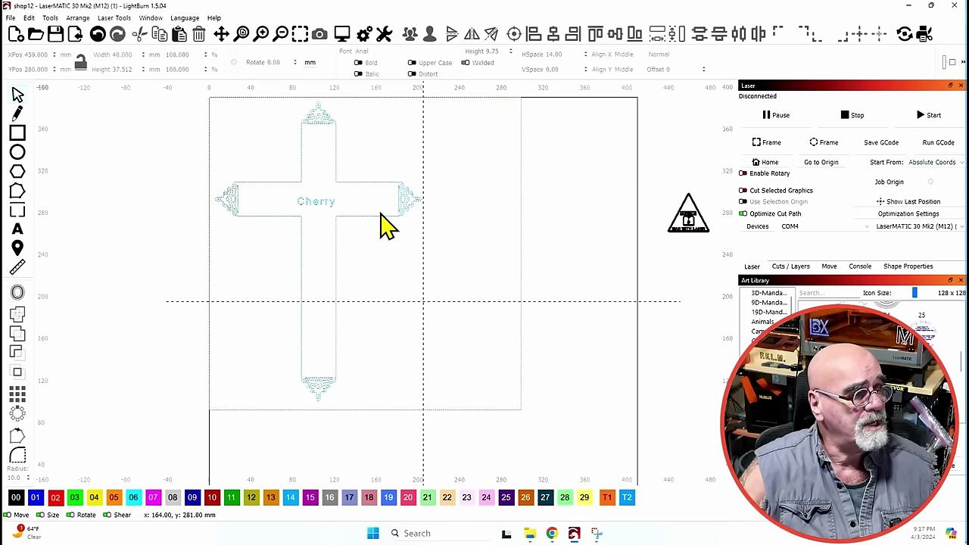
Step: Assign the cross template to layer 02, then return it to tool layer T2
click(364, 212)
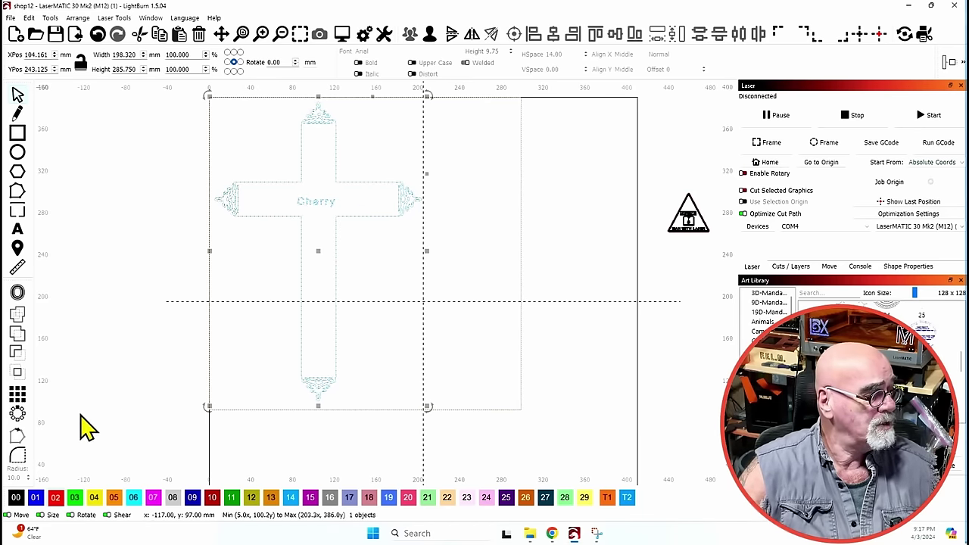
click(53, 501)
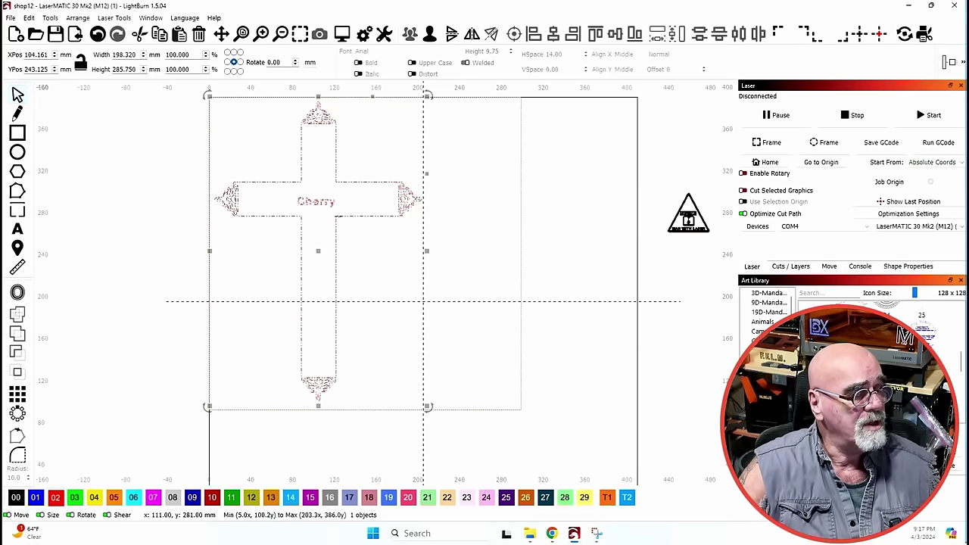
click(627, 504)
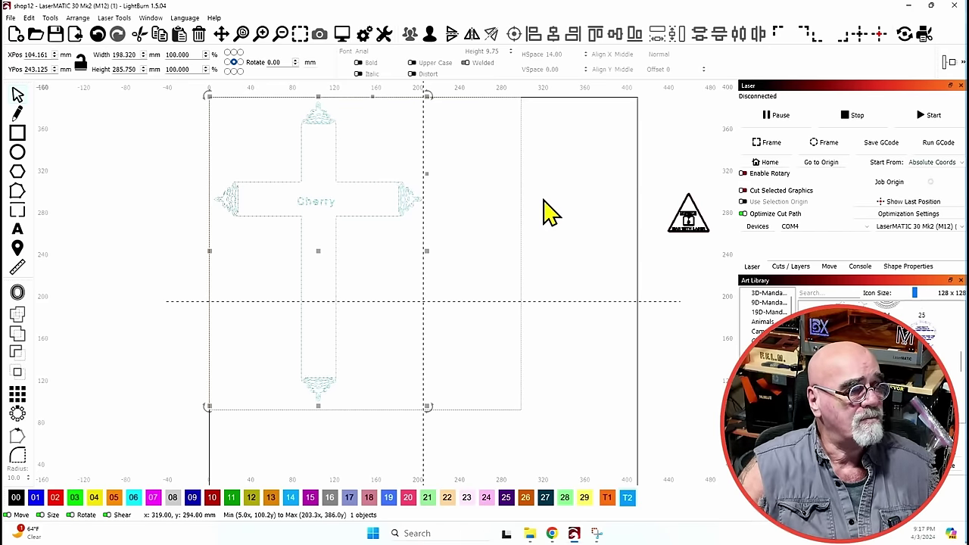
click(521, 208)
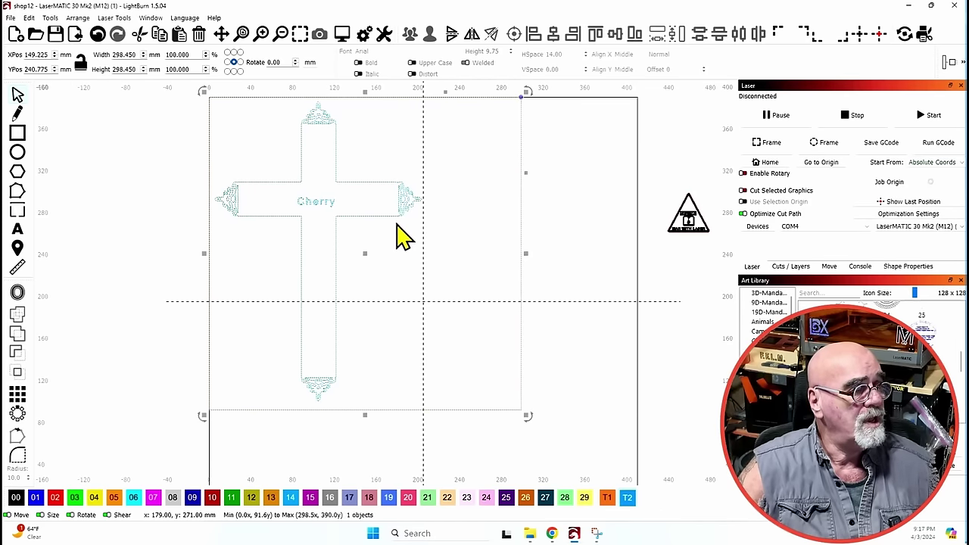
drag(397, 219, 333, 211)
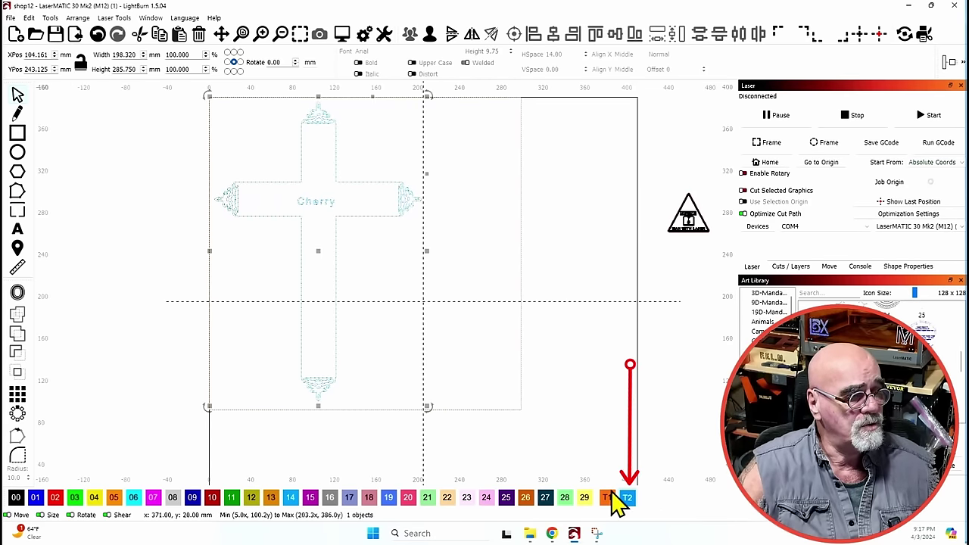
click(564, 295)
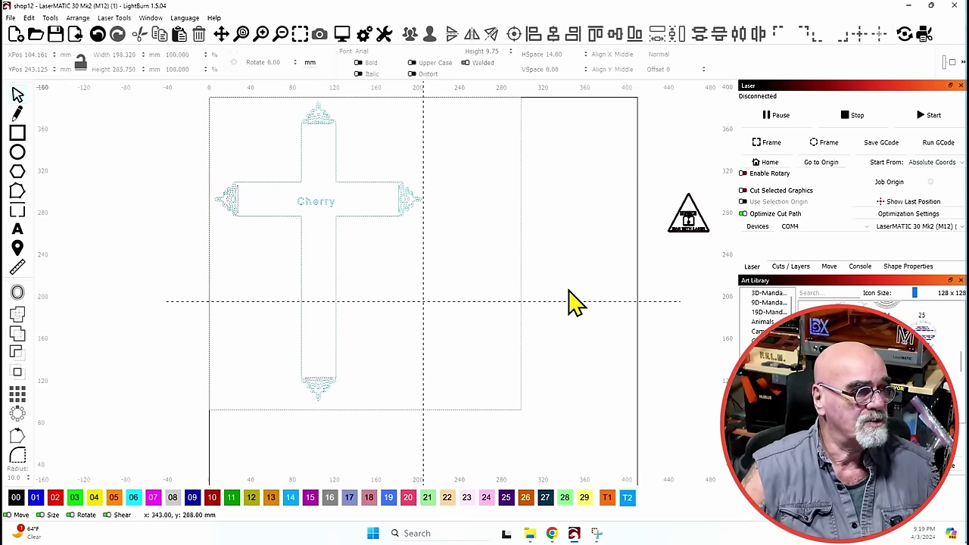
Step: Move the caution-sign graphic into the upper-right corner of the square template, centred at X 274, Y 369 mm, and deselect it
scroll(569, 299, down, 2)
drag(575, 301, 521, 264)
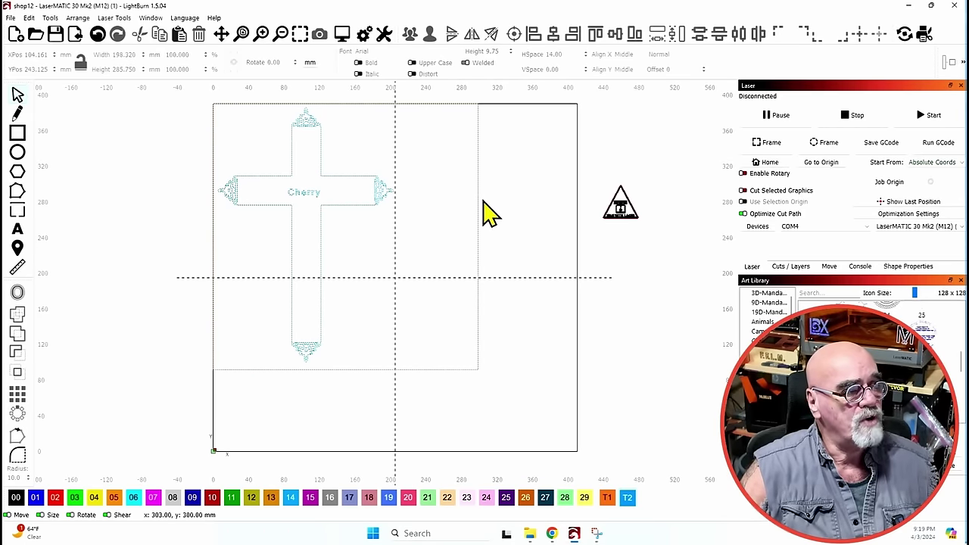
scroll(324, 151, up, 1)
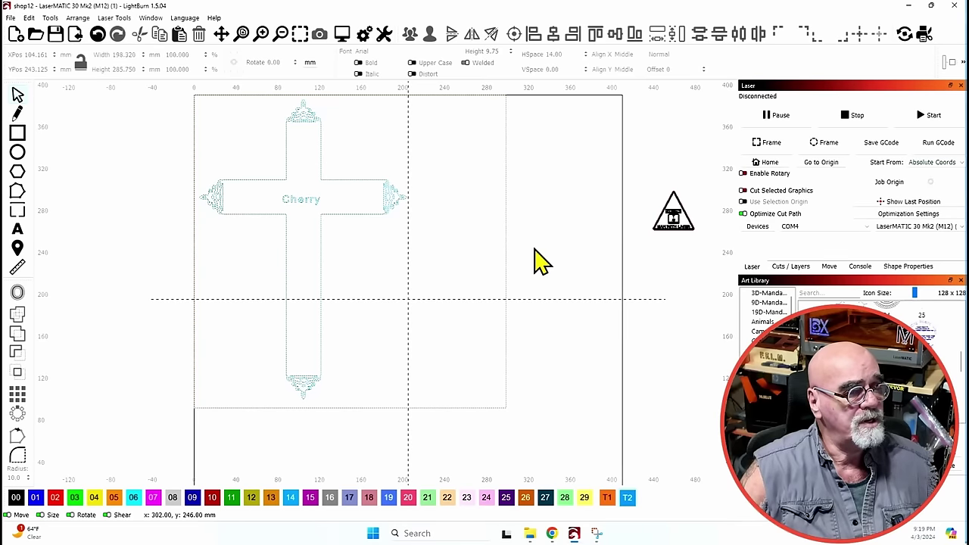
click(655, 221)
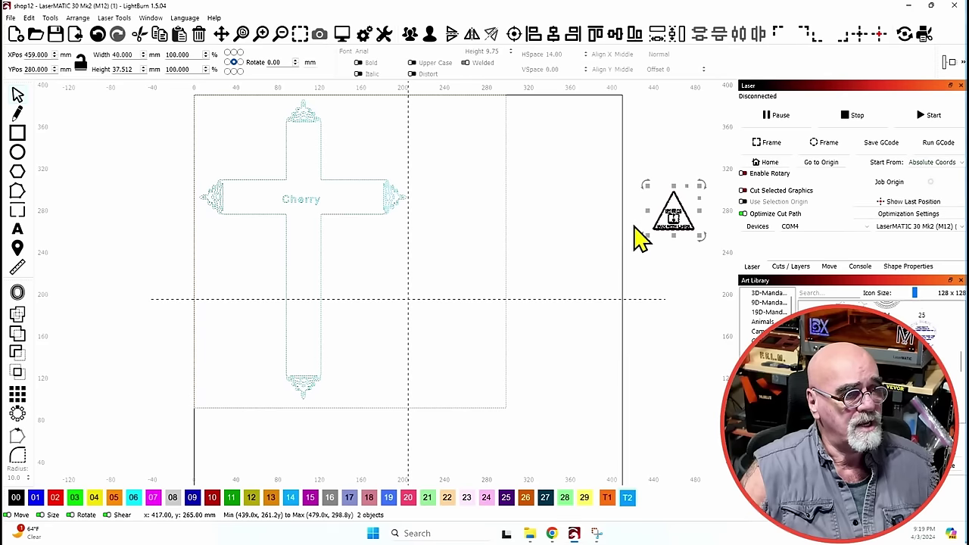
drag(656, 218, 478, 123)
scroll(466, 100, up, 1)
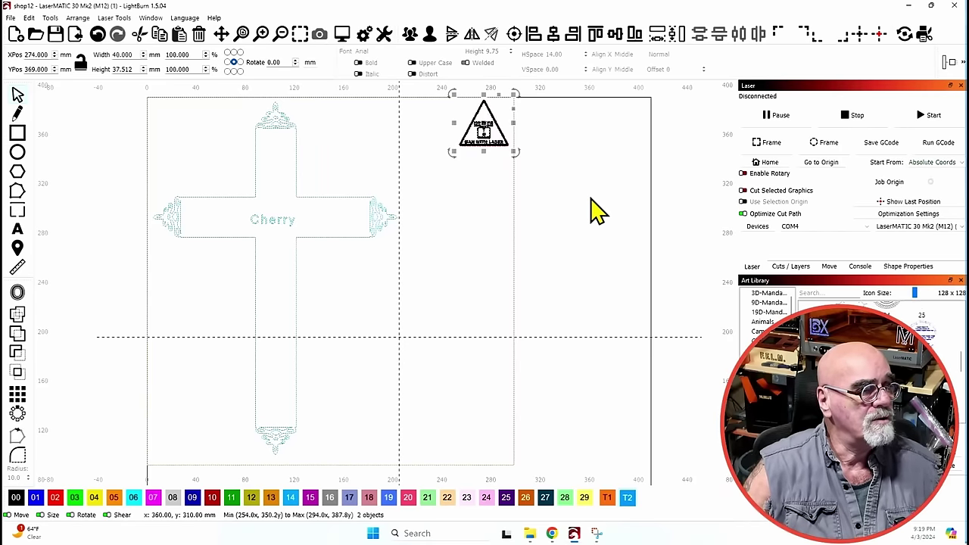
click(493, 167)
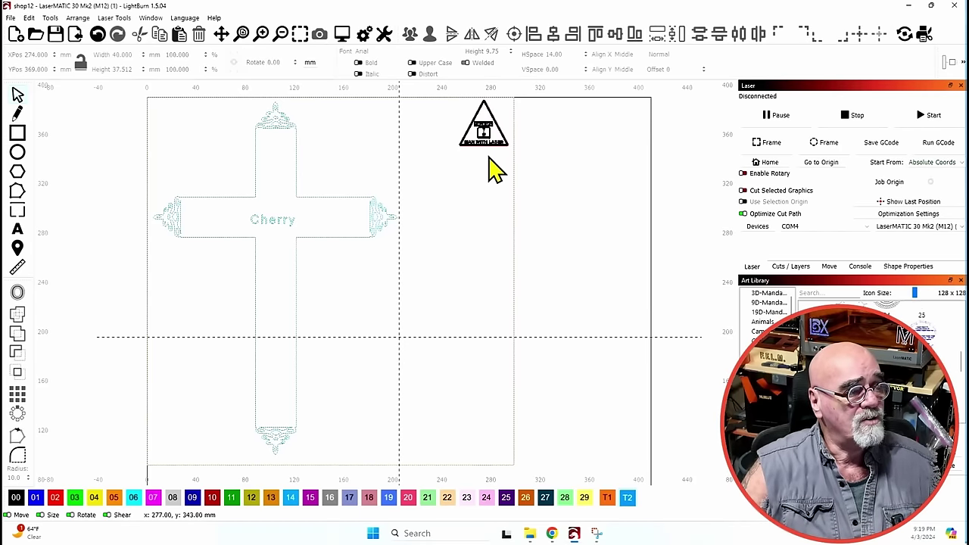
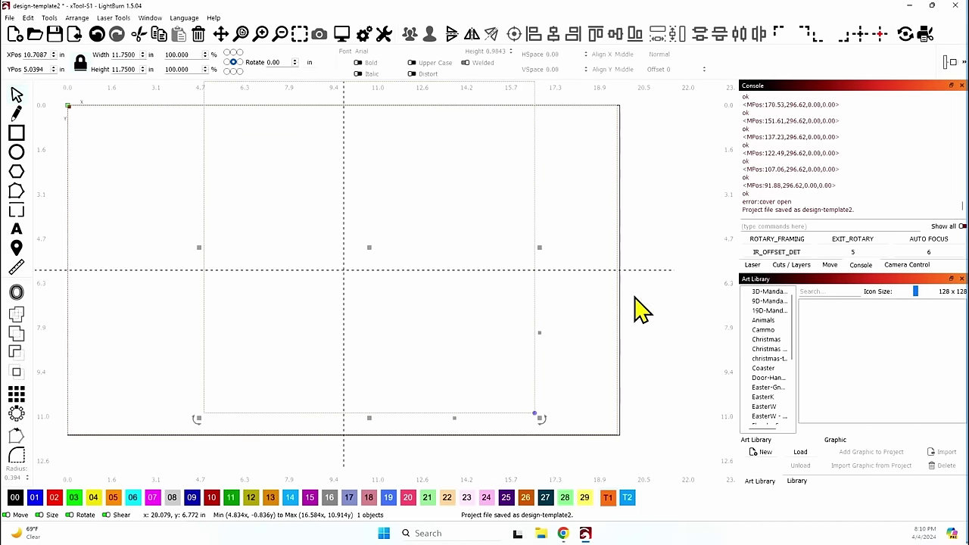
Step: Align the 11.75 in square template with the right and bottom edges of the large bed rectangle
shift+click(619, 274)
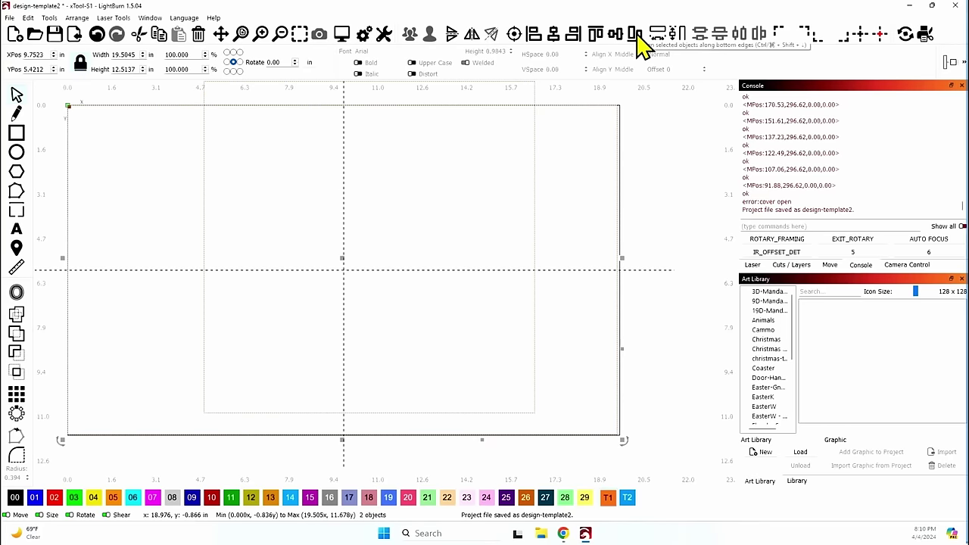
click(574, 38)
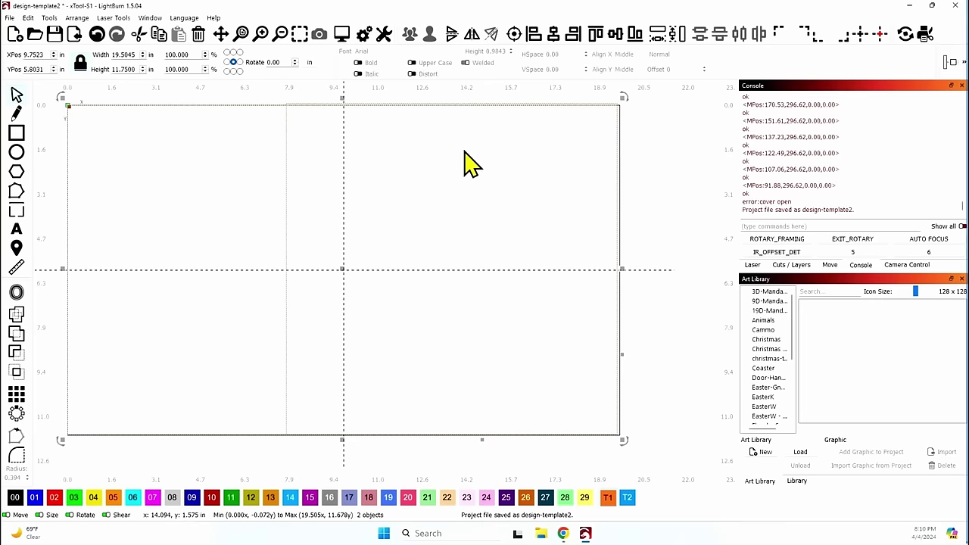
click(402, 119)
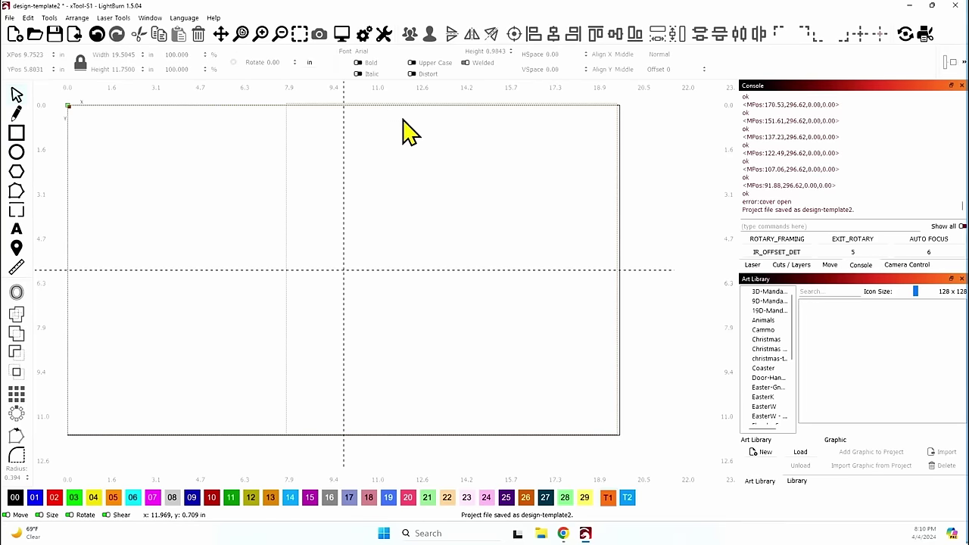
Step: Reduce the square template's height from its top edge to about 11.61 in so it fits inside the bed outline
click(286, 186)
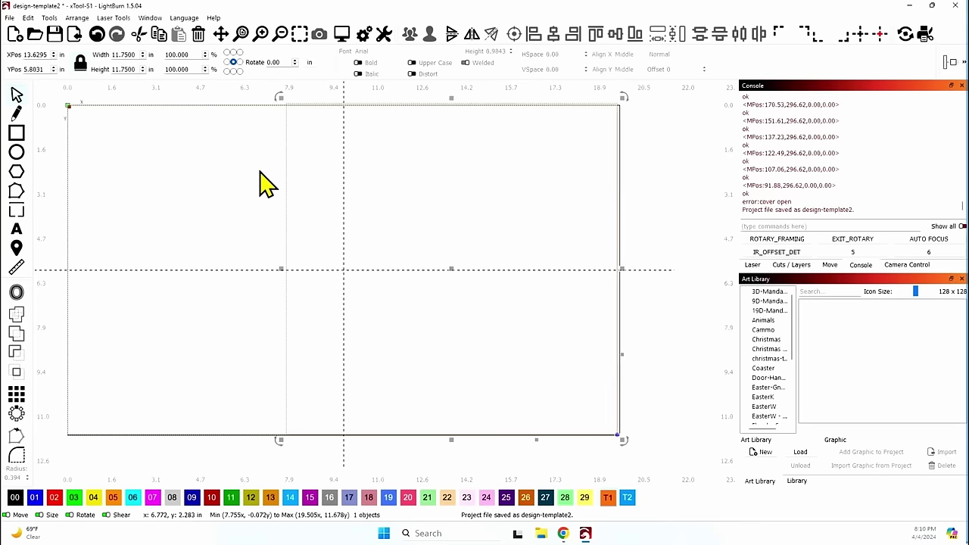
drag(450, 101, 451, 106)
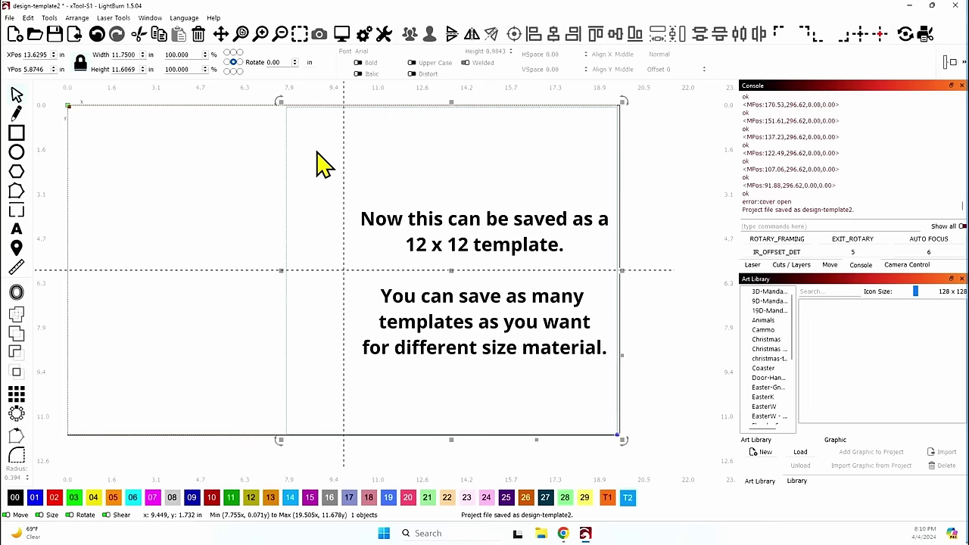
click(219, 232)
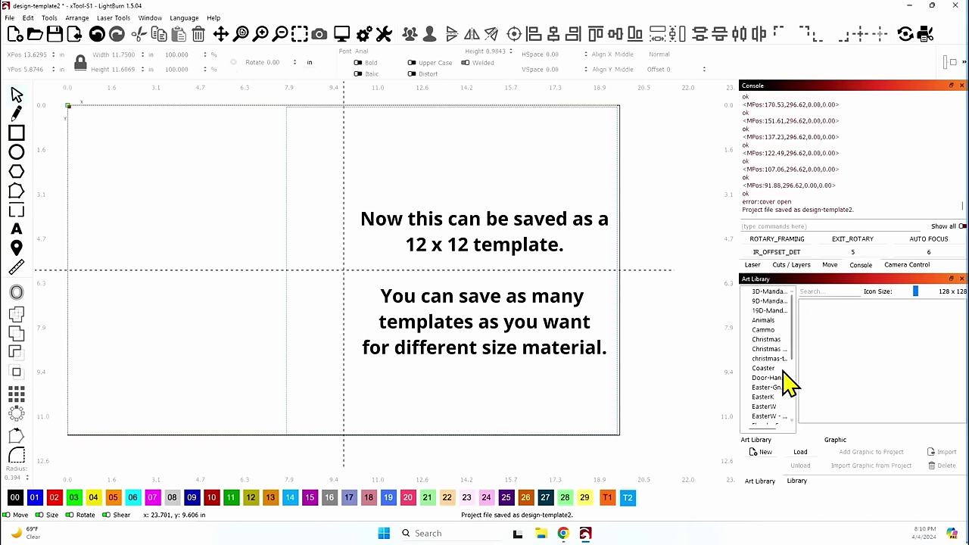
Step: Insert the Buck graphic from the Animals art library and enlarge it proportionally to about 5.51 by 7.10 in
click(765, 321)
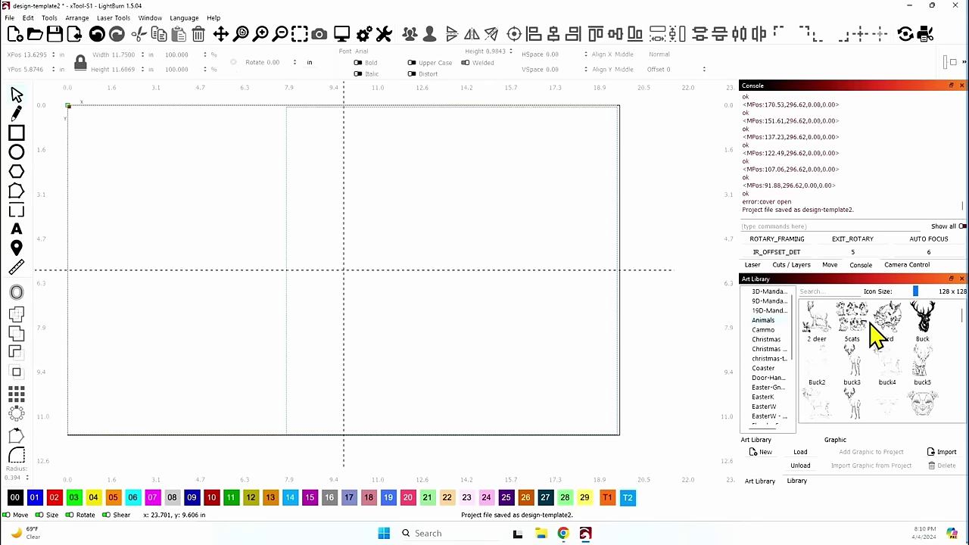
click(928, 319)
double_click(930, 319)
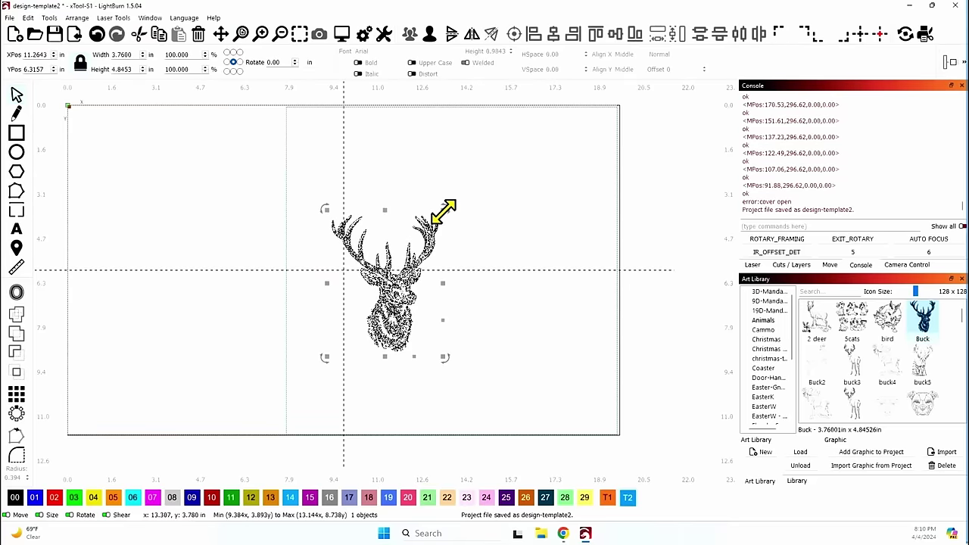
drag(484, 174, 503, 190)
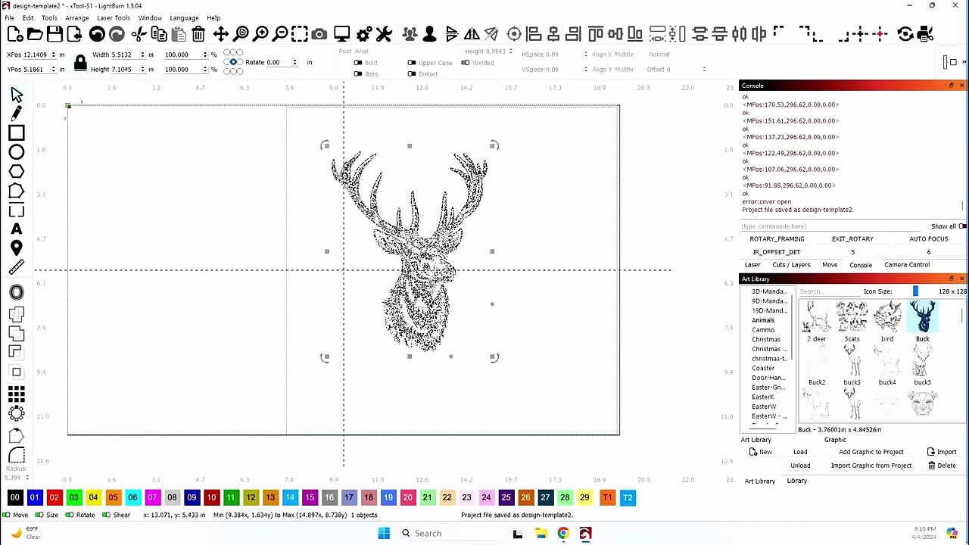
Step: Move the deer graphic into the upper-left corner of the square template, centred at about X 10.75, Y 3.86 in
drag(411, 251, 391, 246)
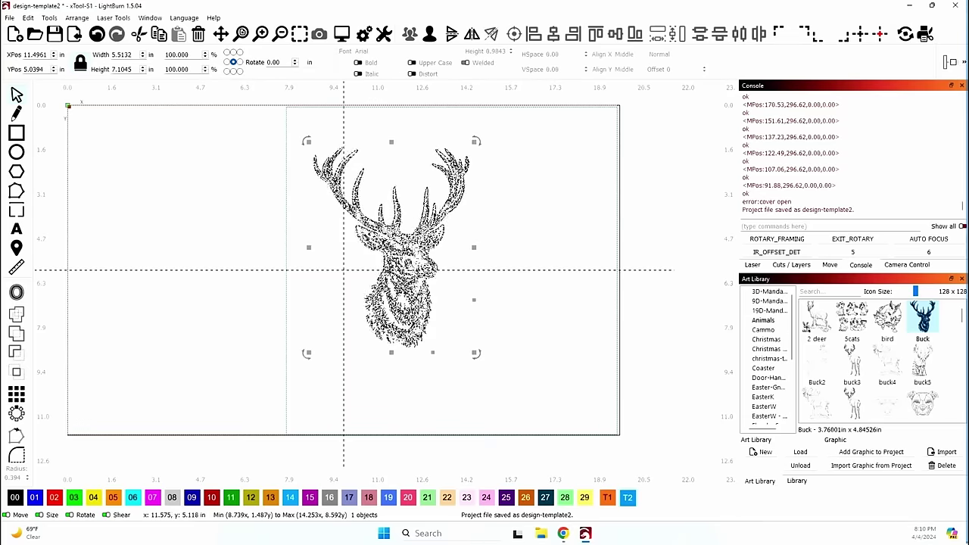
drag(391, 247, 382, 236)
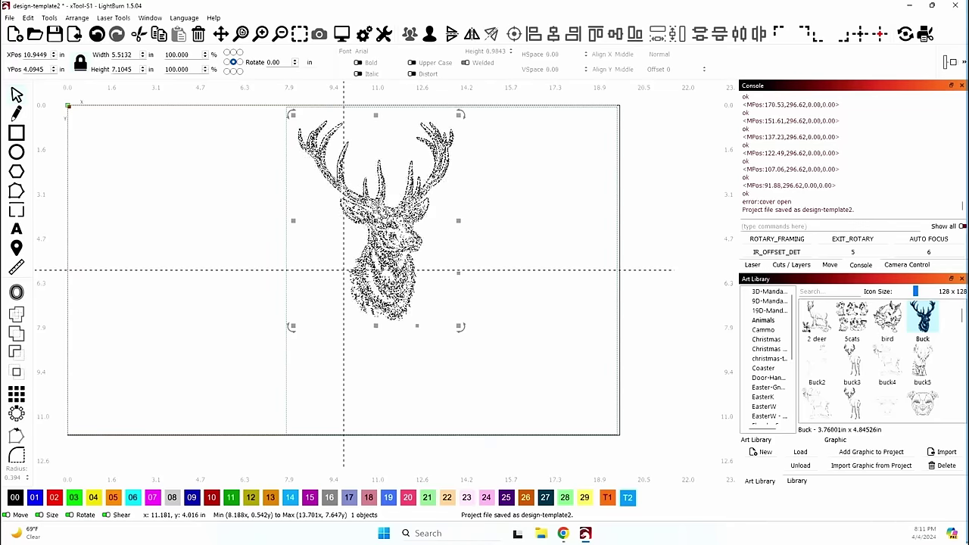
drag(380, 220, 376, 216)
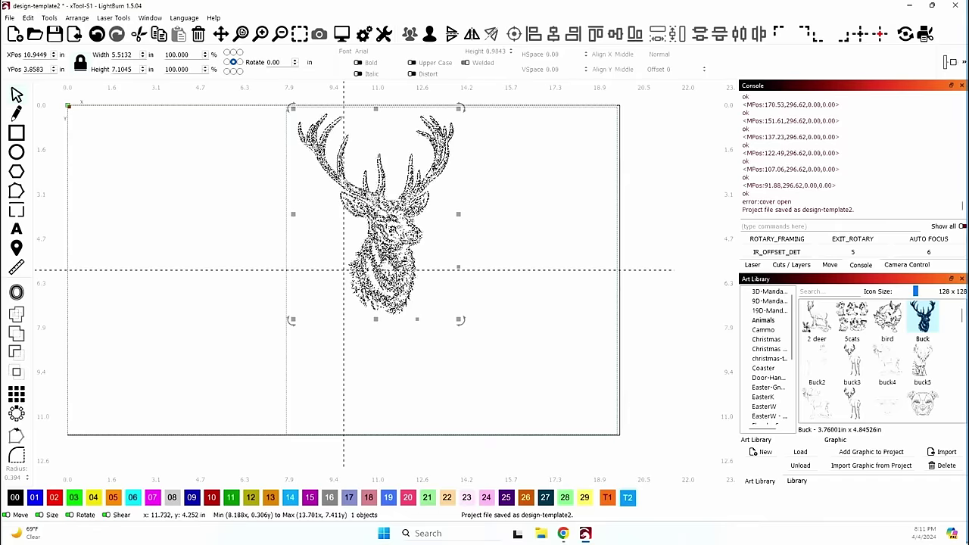
key(Left)
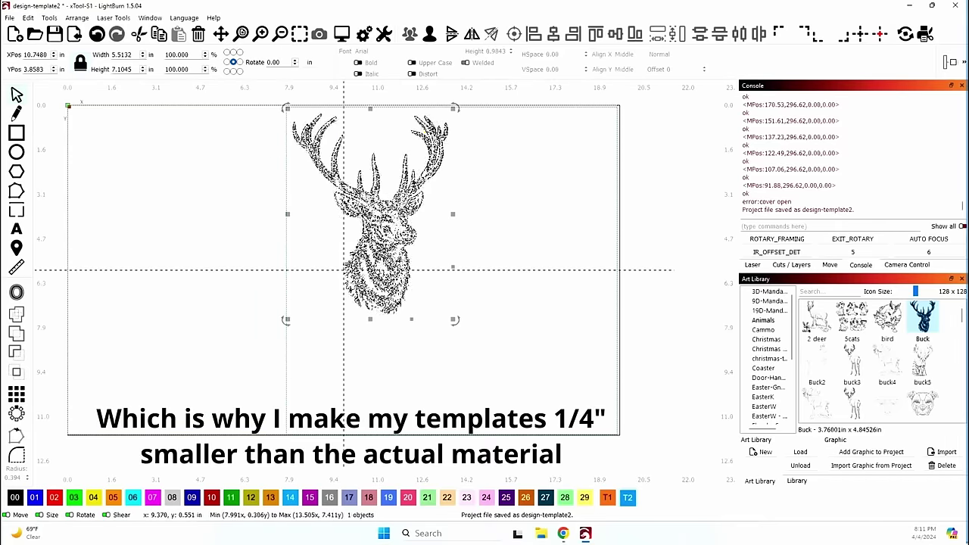
click(242, 250)
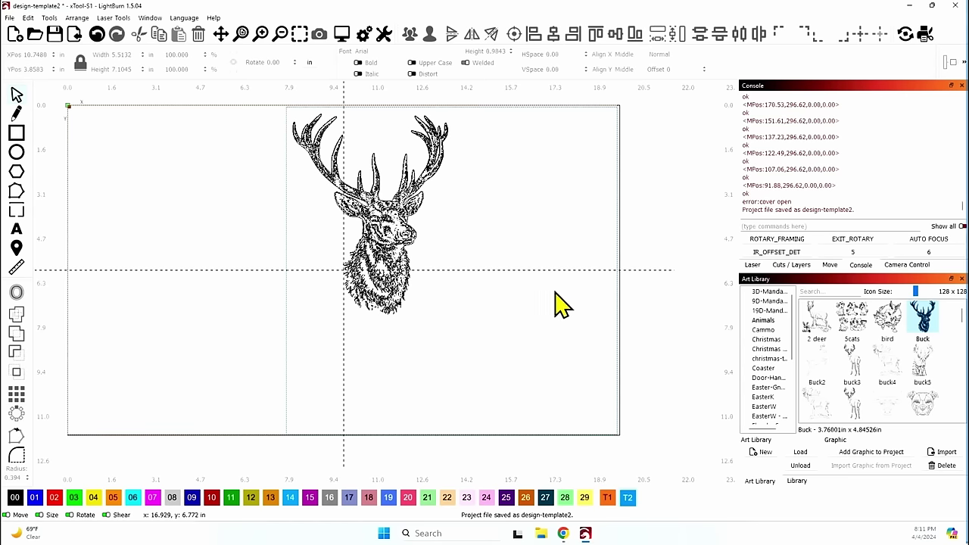
Step: Show the laser controls, assign the deer graphic to tool layer T2, and deselect it
click(754, 265)
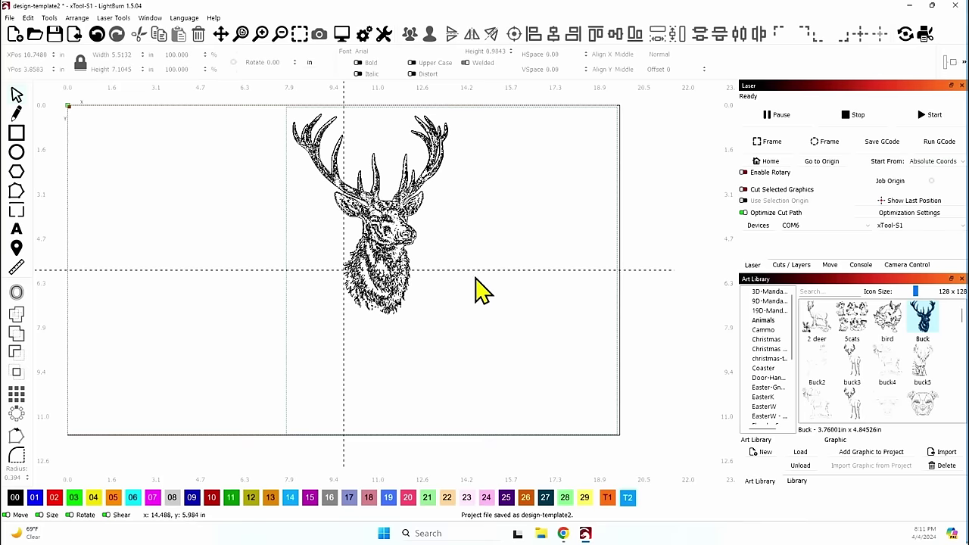
click(383, 232)
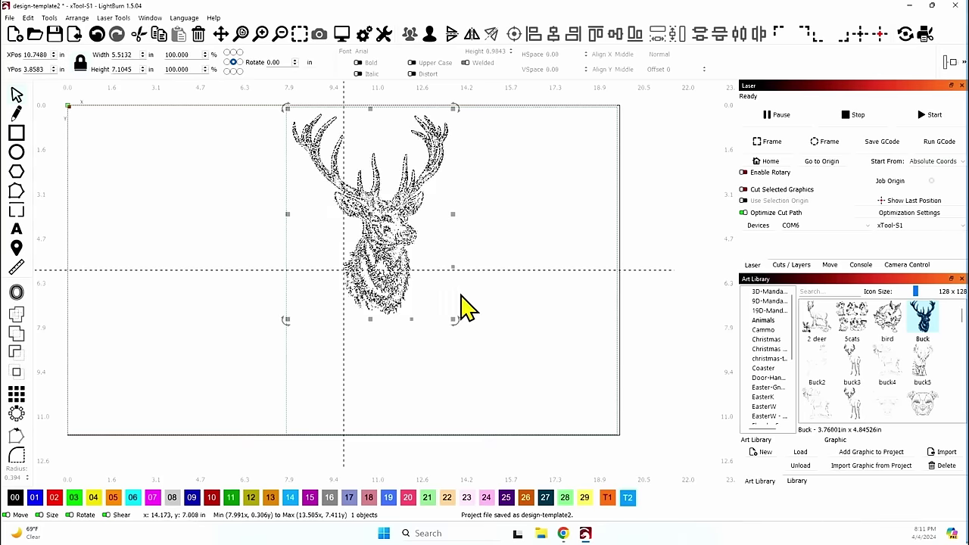
click(633, 501)
click(656, 307)
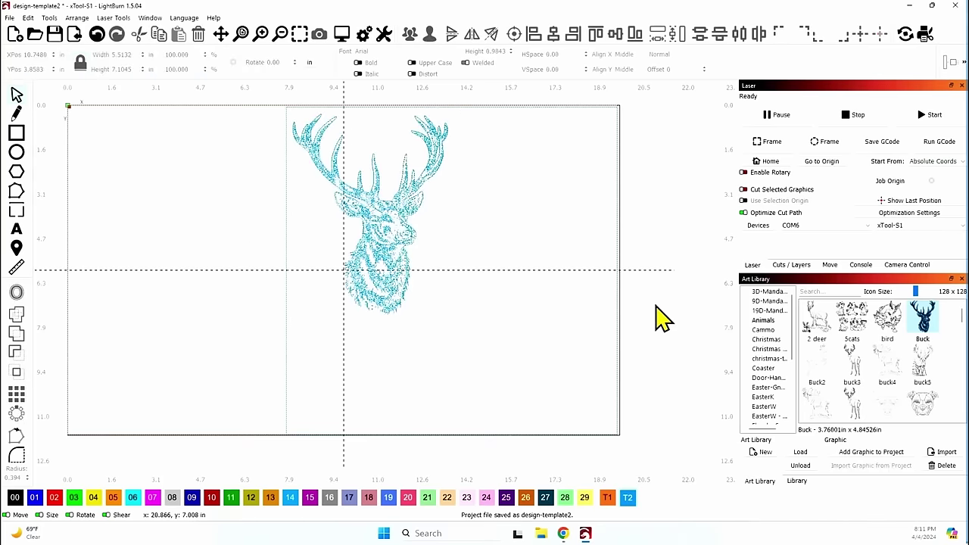
Step: Save the project as a separate file named scrap2 in the xTool folder
click(10, 18)
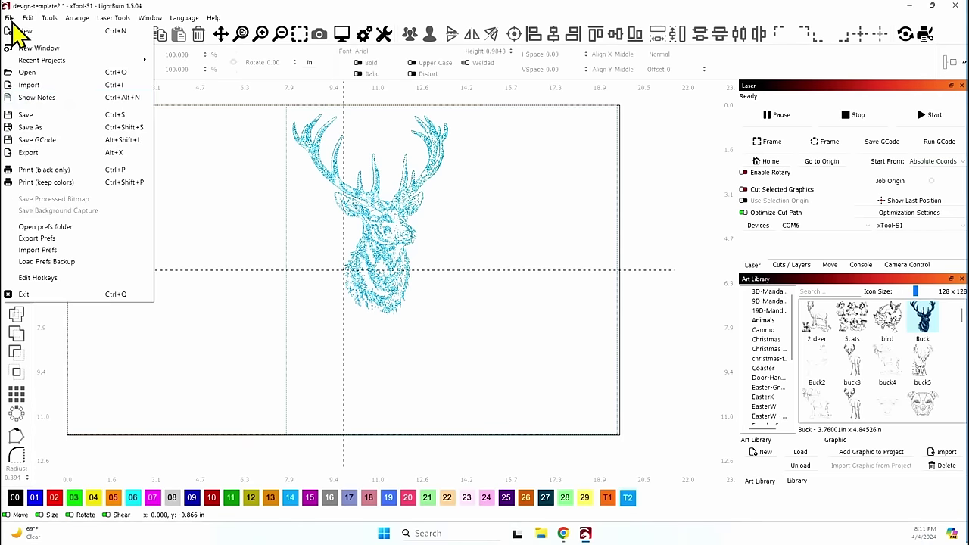
click(56, 129)
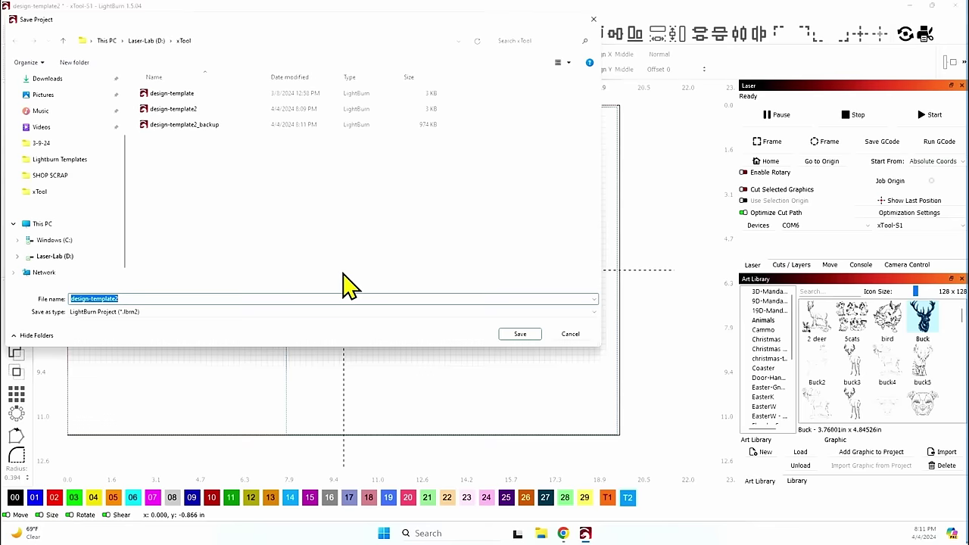
text(scrap2)
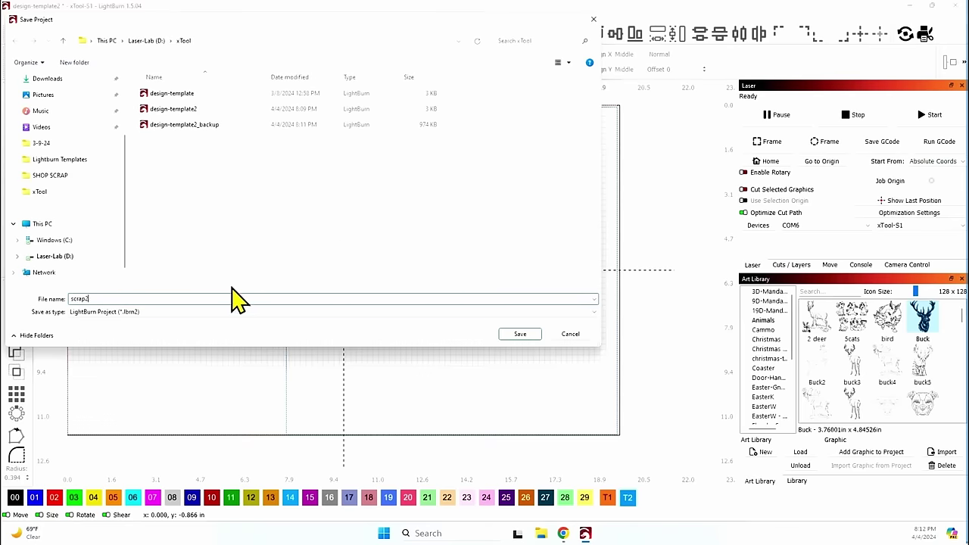
click(518, 335)
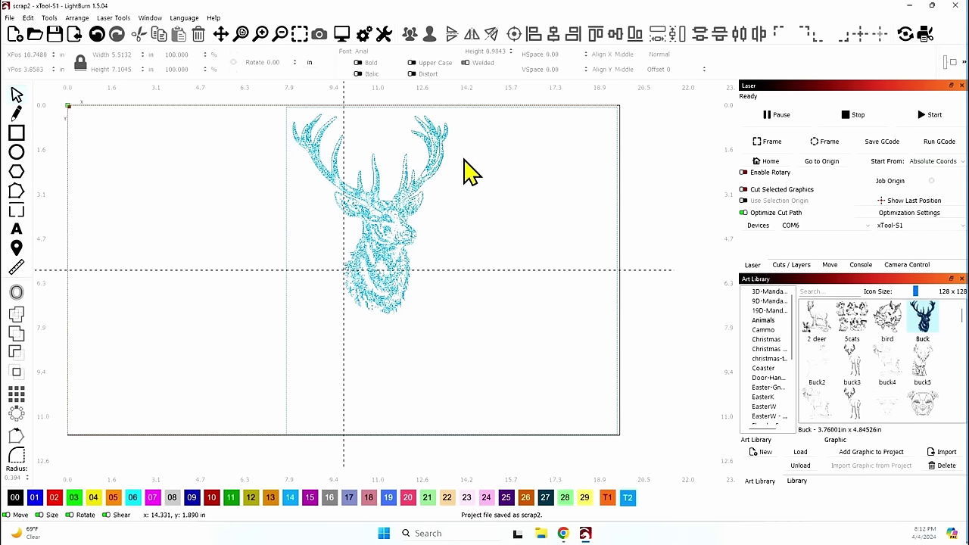
Step: Insert the 2 deer graphic, shrink it proportionally to about 4.17 by 4.54 in, and place it beside the buck's antlers inside the square template
double_click(816, 322)
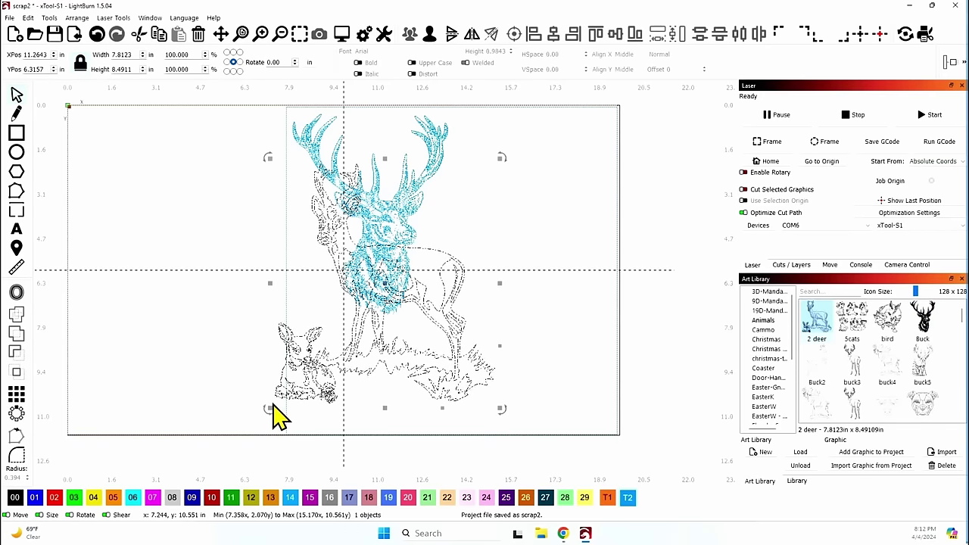
drag(271, 409, 411, 292)
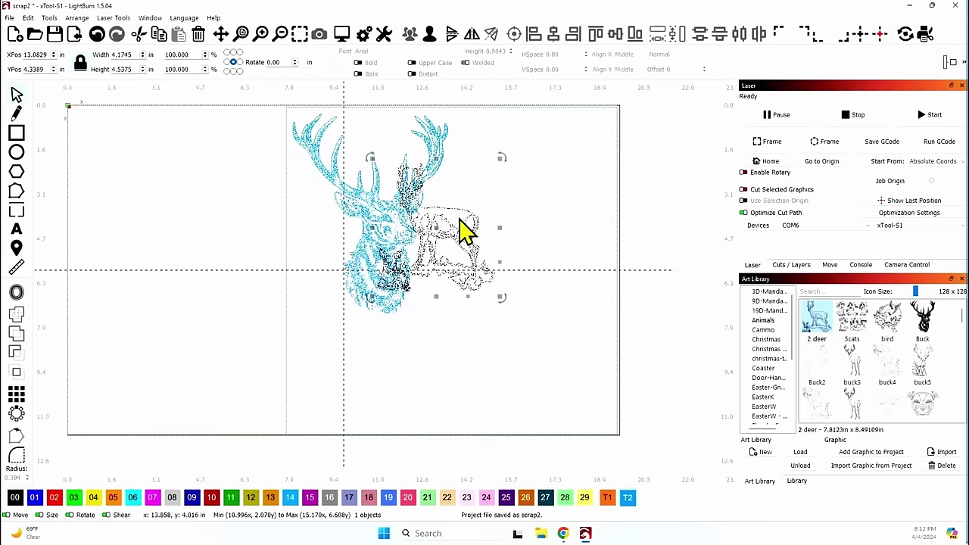
drag(441, 242, 494, 197)
click(615, 281)
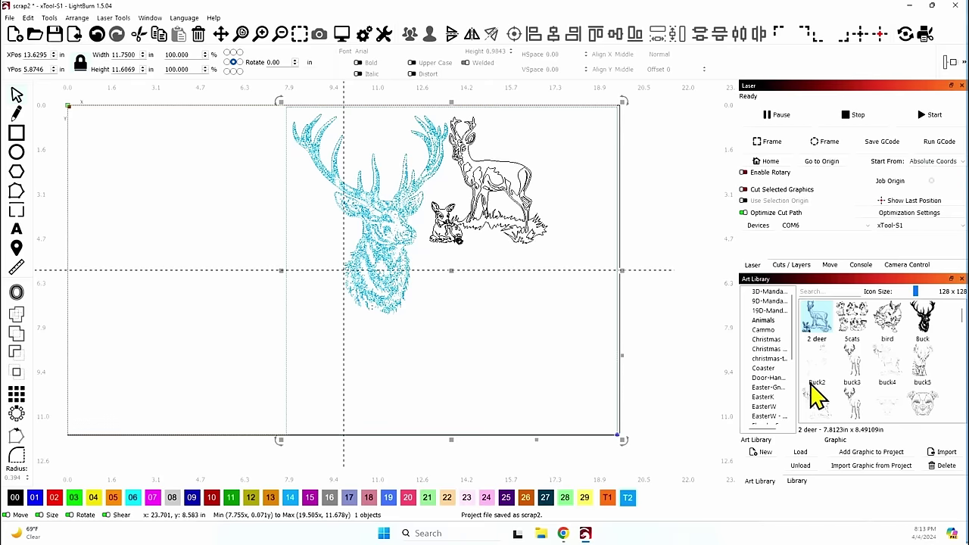
Step: Assign the 2 deer graphic to tool layer T2 and deselect it
drag(537, 268, 461, 210)
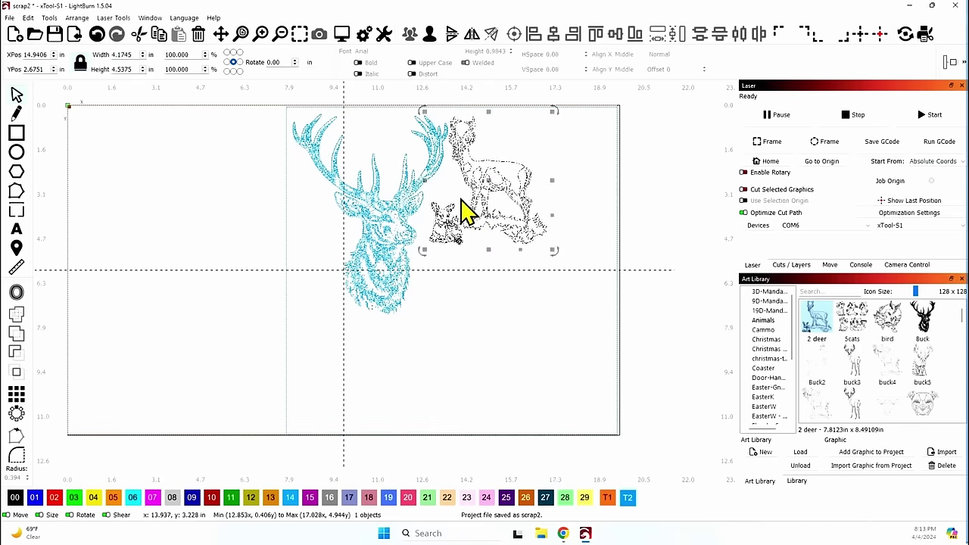
click(626, 502)
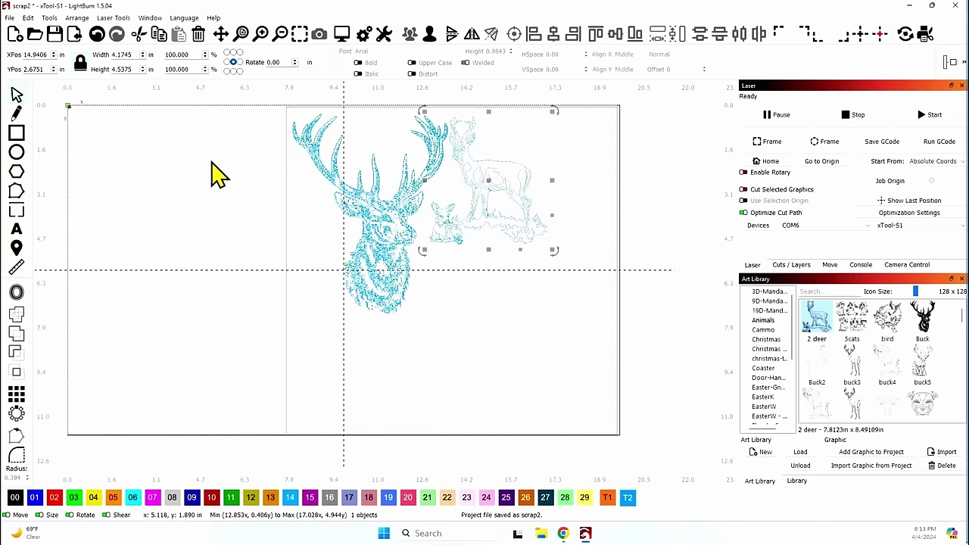
click(701, 271)
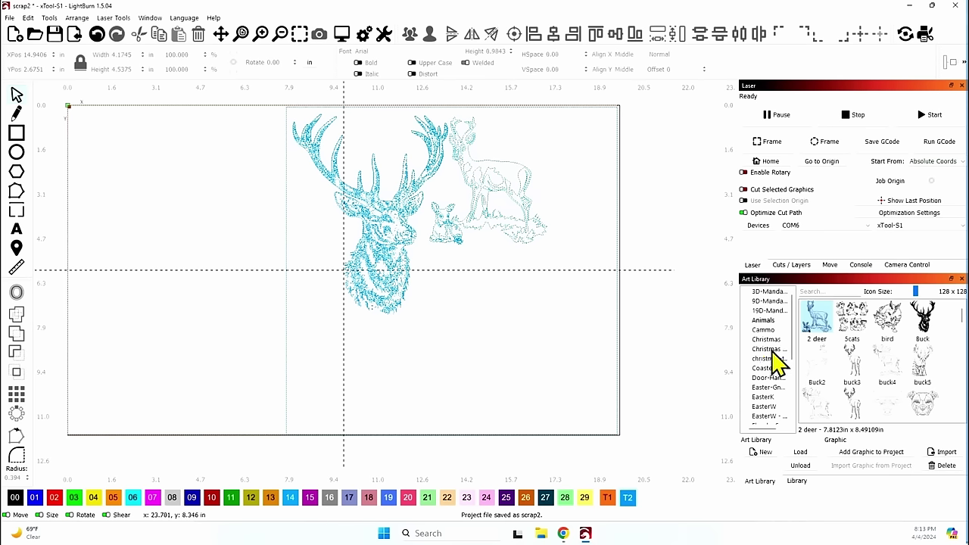
Step: Insert the bird graphic, shrink it proportionally to about 4.43 by 4.96 in, and place it below the two deer, centred near X 14.41, Y 7.17 in
double_click(887, 317)
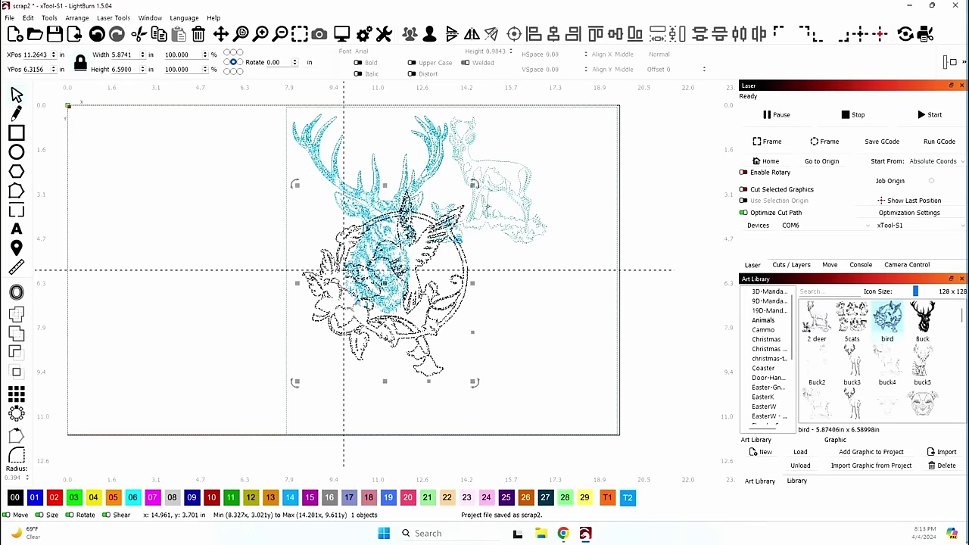
drag(470, 189, 431, 244)
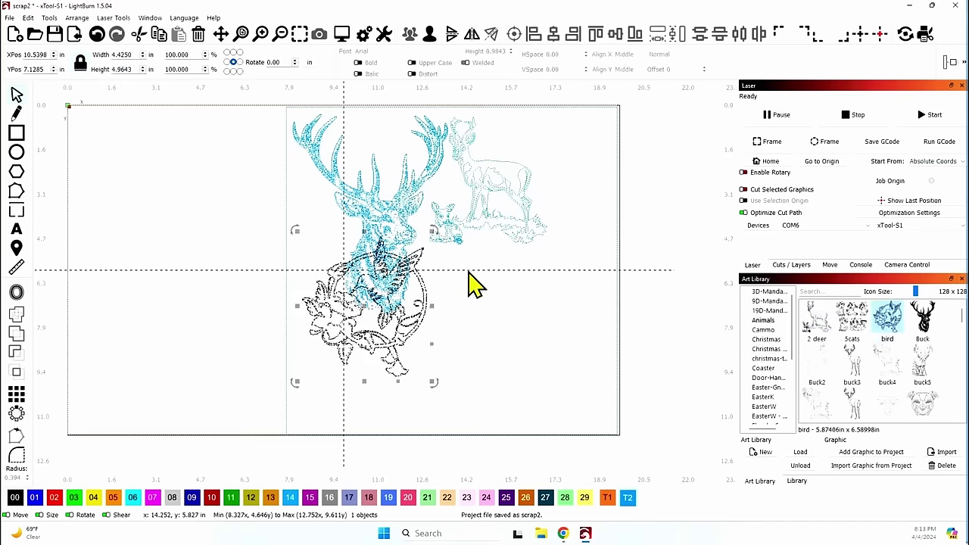
drag(359, 302, 475, 312)
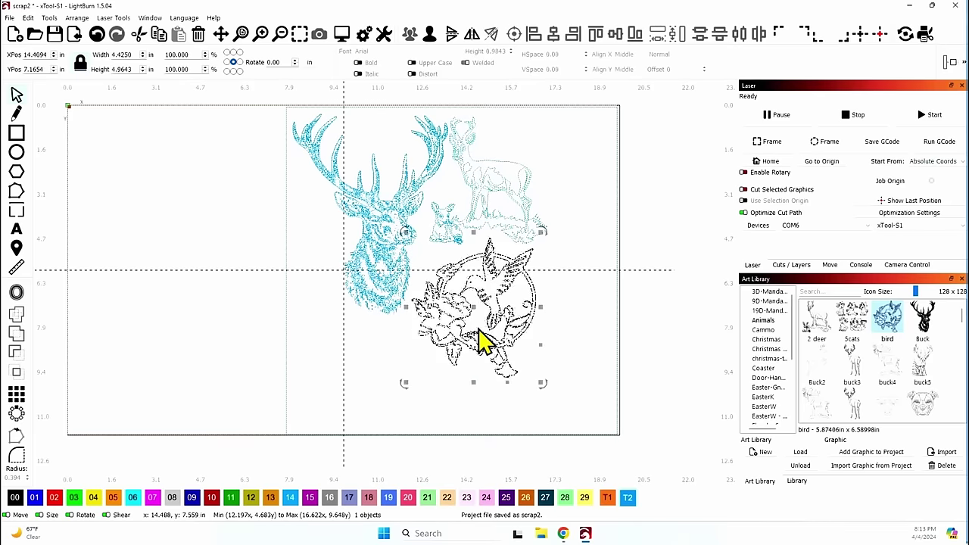
click(628, 350)
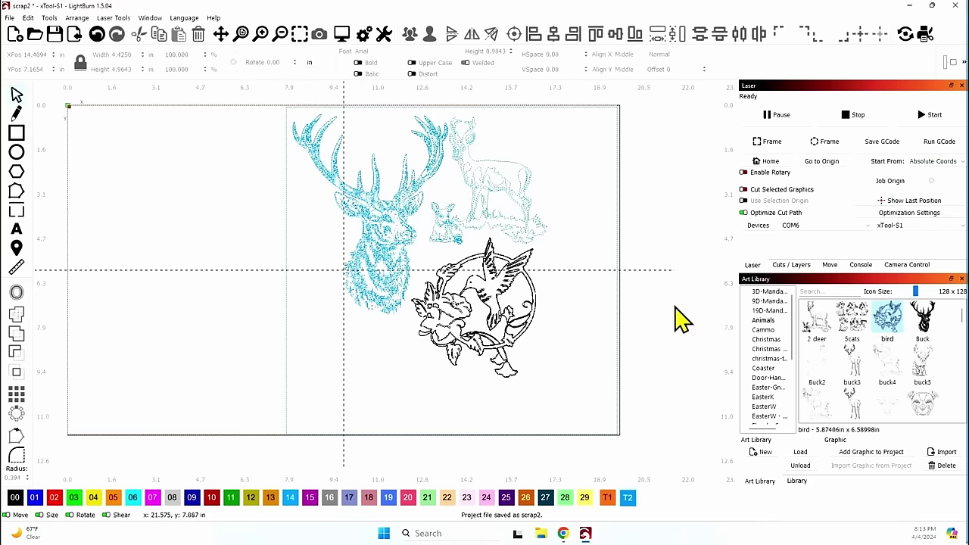
Step: Assign the bird graphic to tool layer T2 and deselect it
click(499, 321)
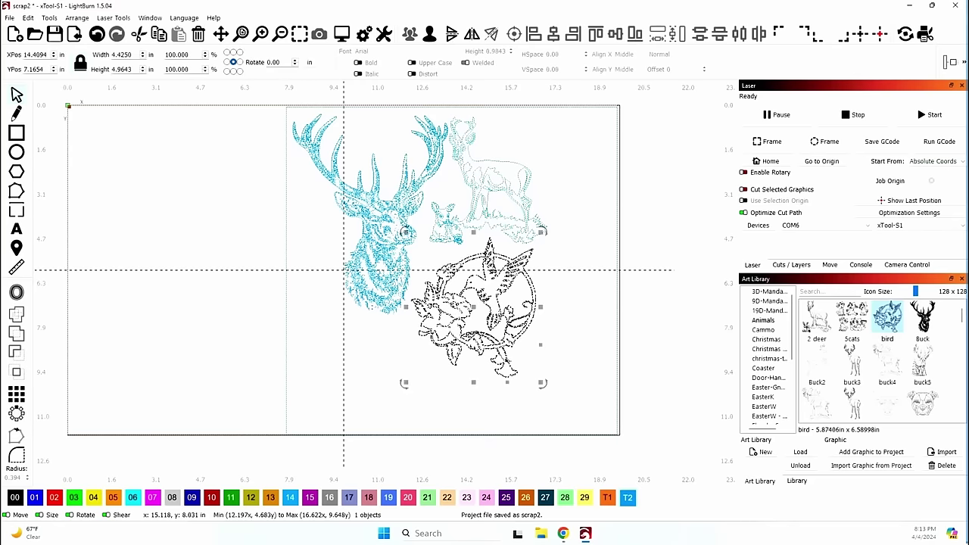
click(628, 497)
click(643, 381)
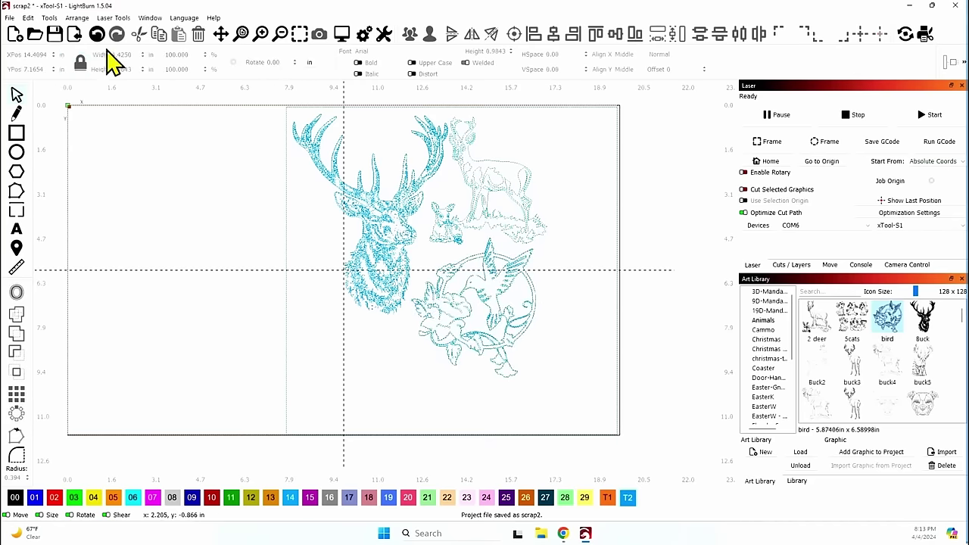